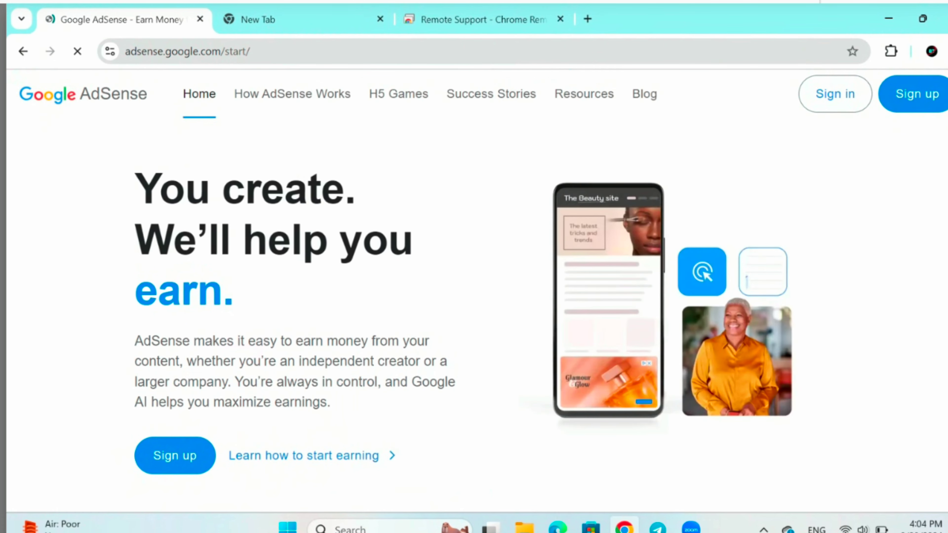
- Start AdSense sign-up and choose to sign in with a different Google account
scroll(474, 292, "down", 8)
scroll(474, 291, "down", 6)
scroll(474, 291, "up", 5)
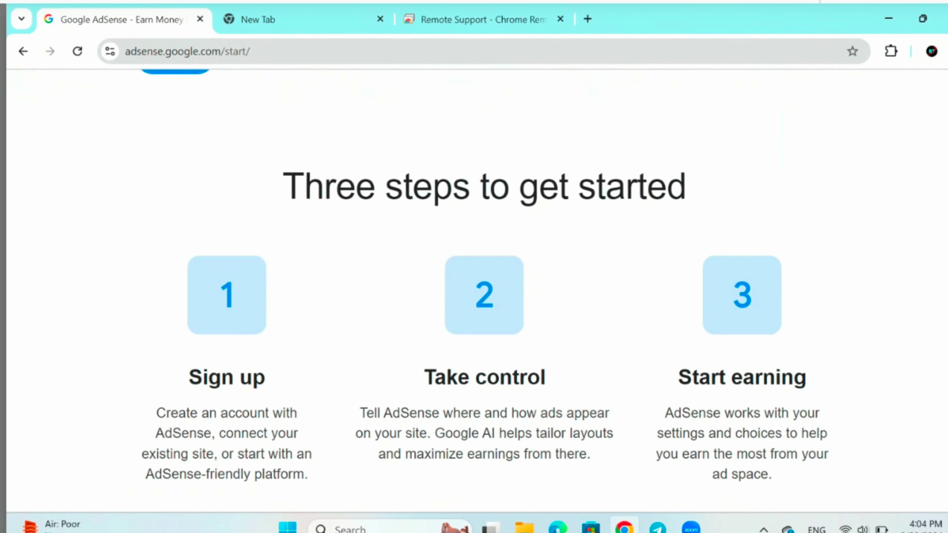
scroll(474, 291, "up", 9)
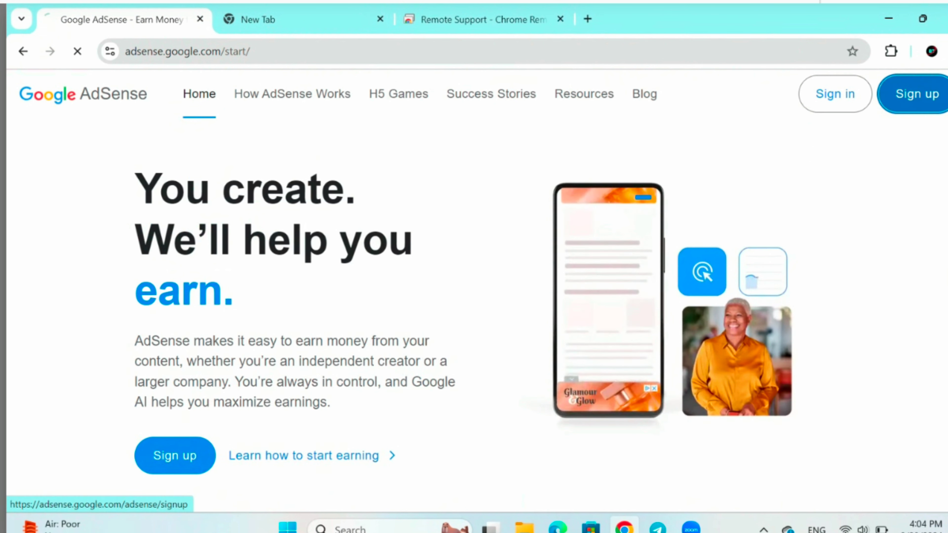
left_click(912, 94)
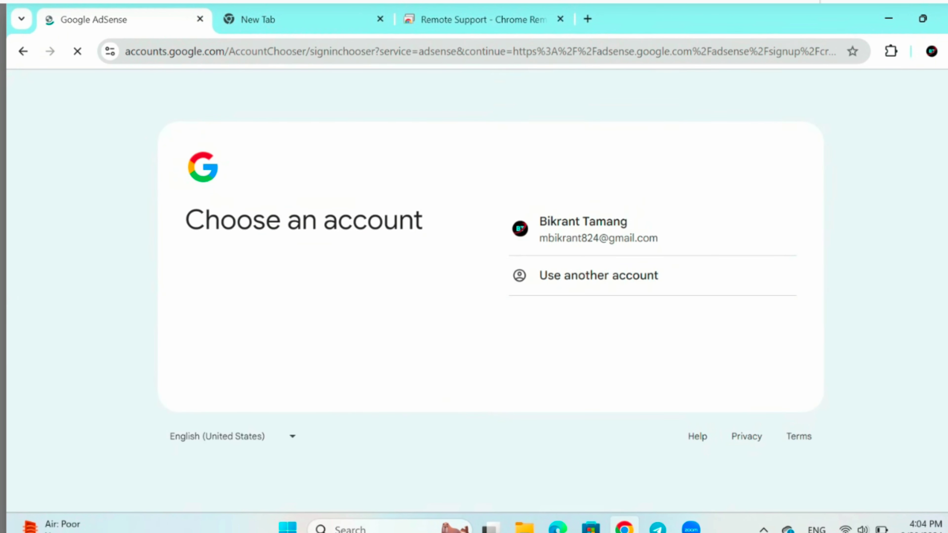
left_click(598, 275)
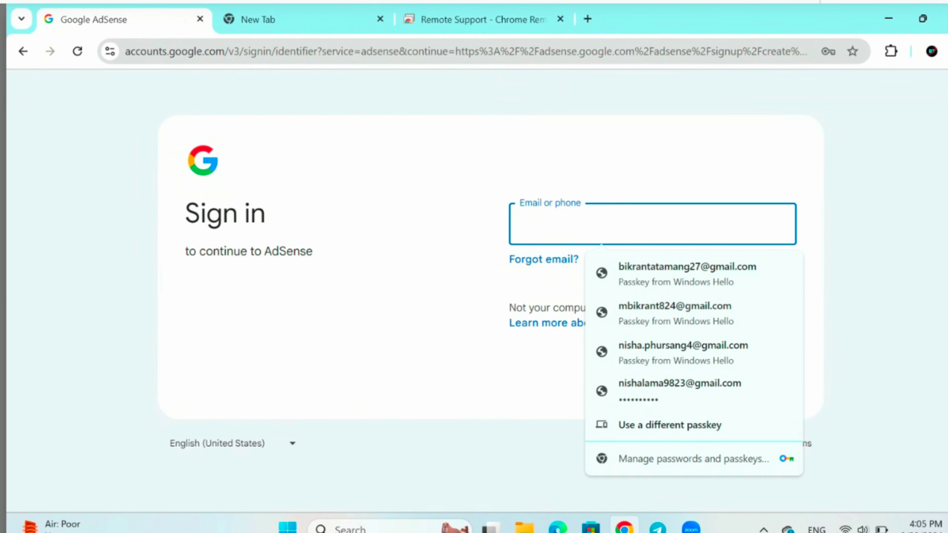
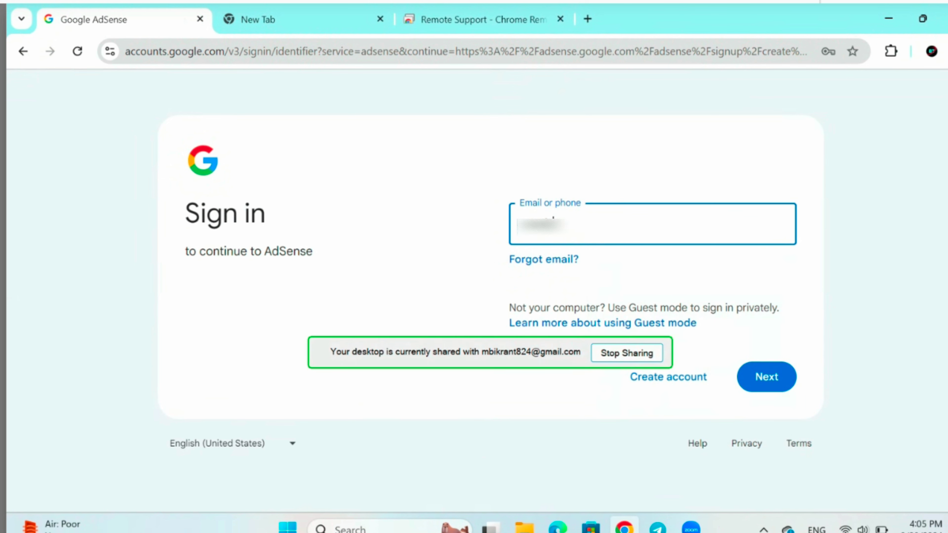
- Enter the Google account's email address and submit it
left_click_drag(497, 356, 333, 504)
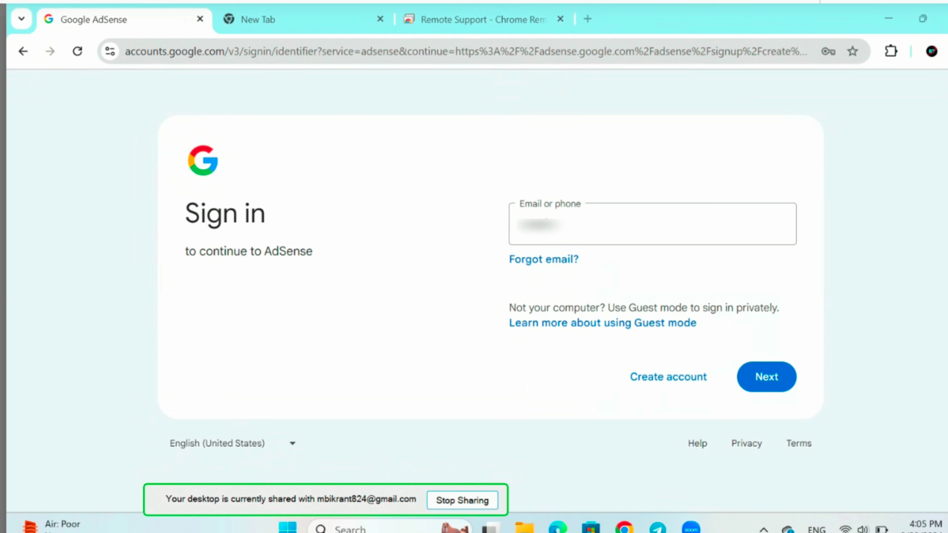
left_click(652, 224)
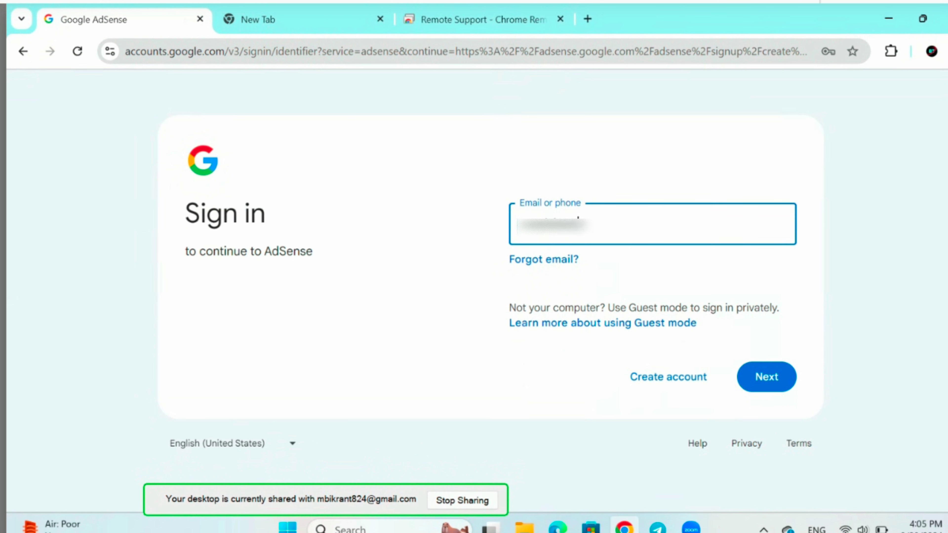
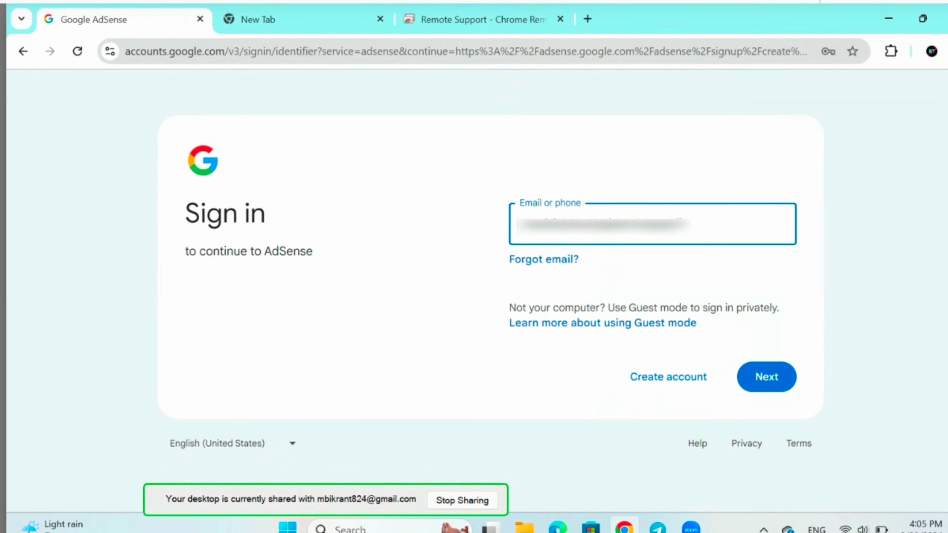
key("Return")
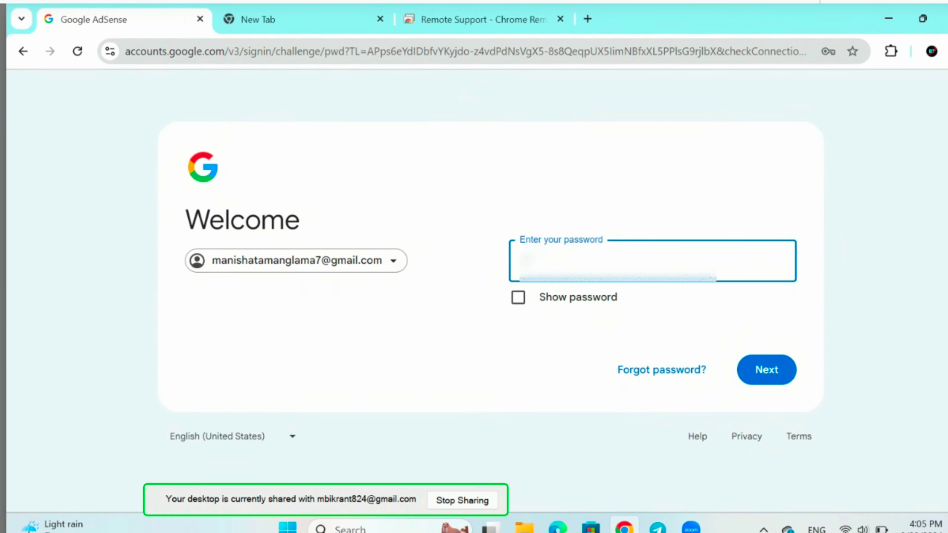
- Enter the account password and sign in
type("*")
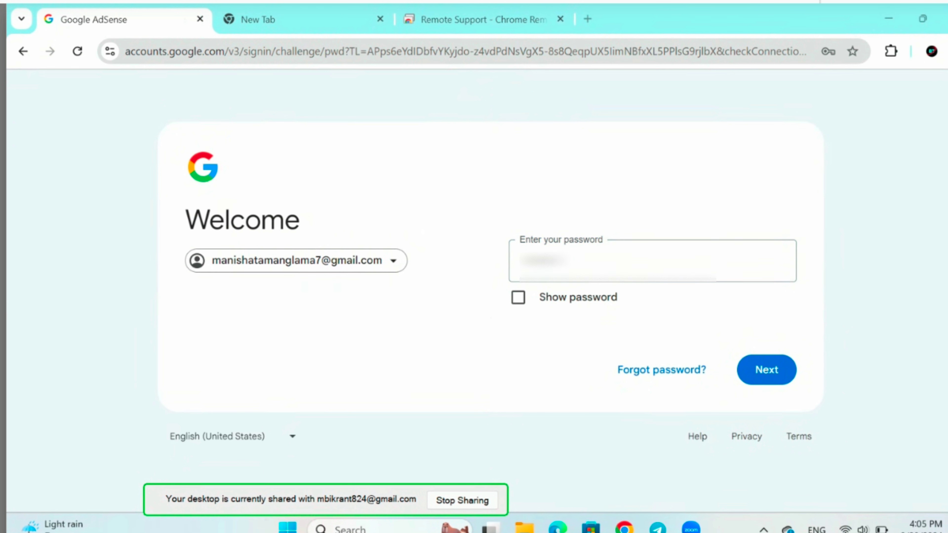
left_click(651, 260)
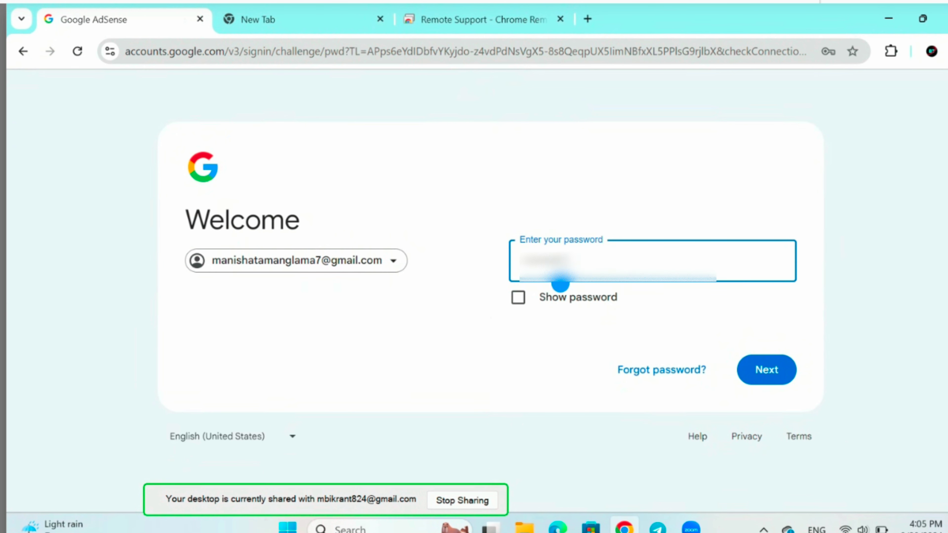
key("BackSpace")
key("BackSpace")
key("BackSpace")
key("BackSpace")
key("BackSpace")
key("BackSpace")
key("BackSpace")
key("BackSpace")
type("•")
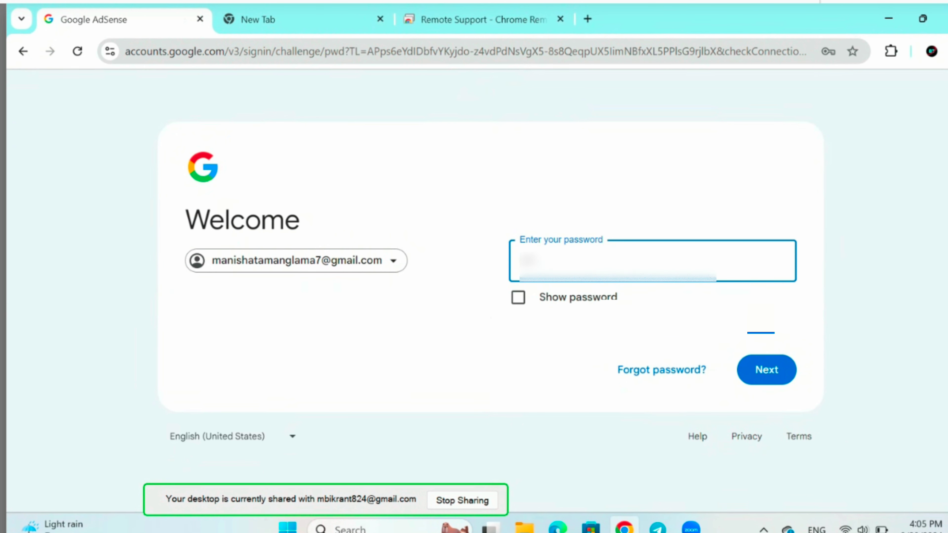
key("Return")
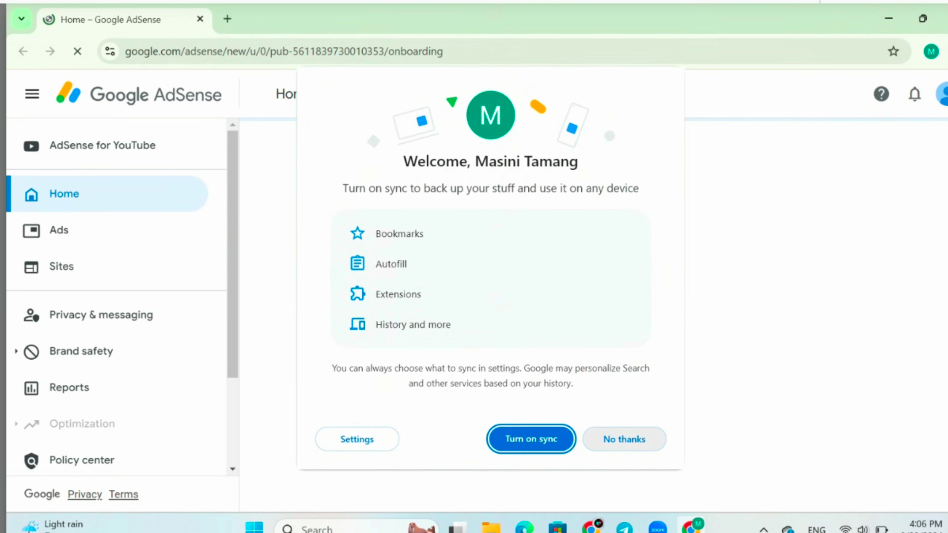
- Decline Chrome sync and skip customizing the new Chrome profile
left_click(623, 439)
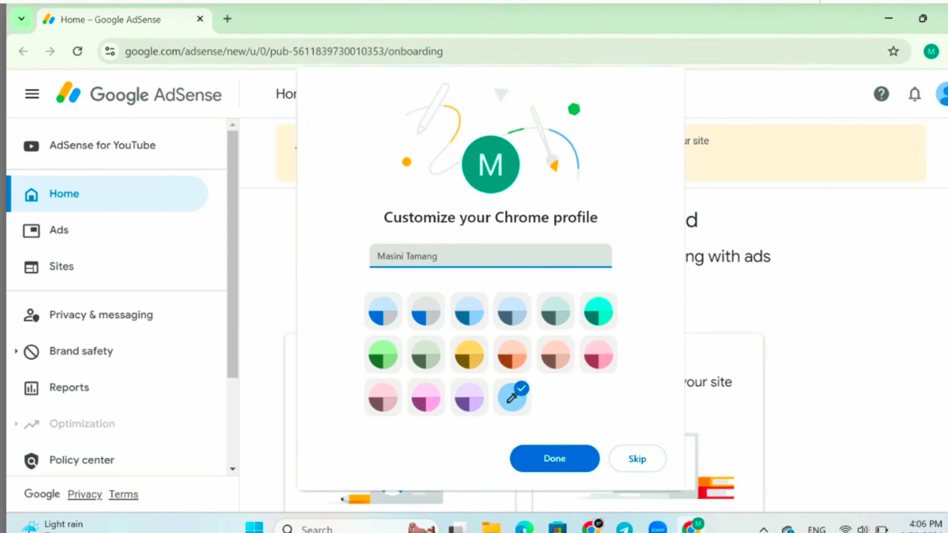
left_click(637, 458)
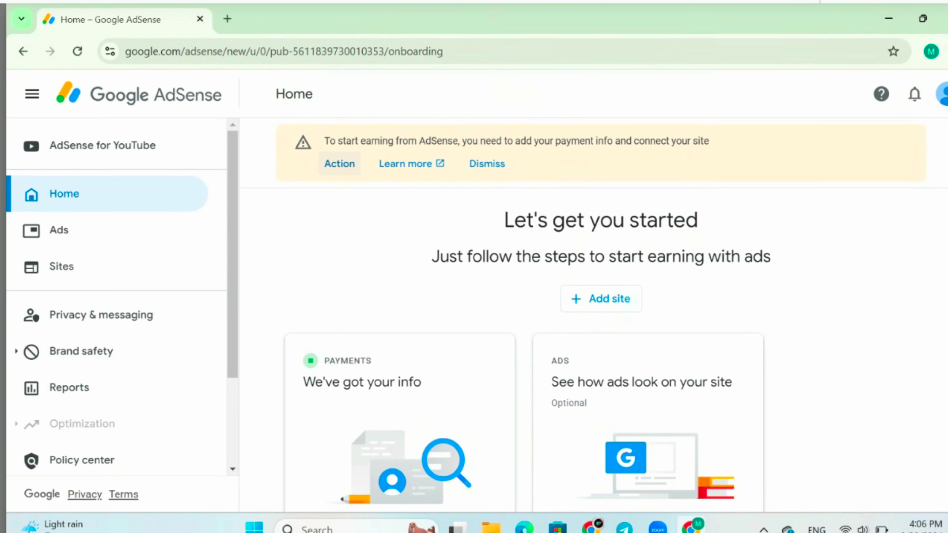
- Switch Payments info to the YouTube (Nepal) account and start adding a payment method
scroll(116, 298, "down", 3)
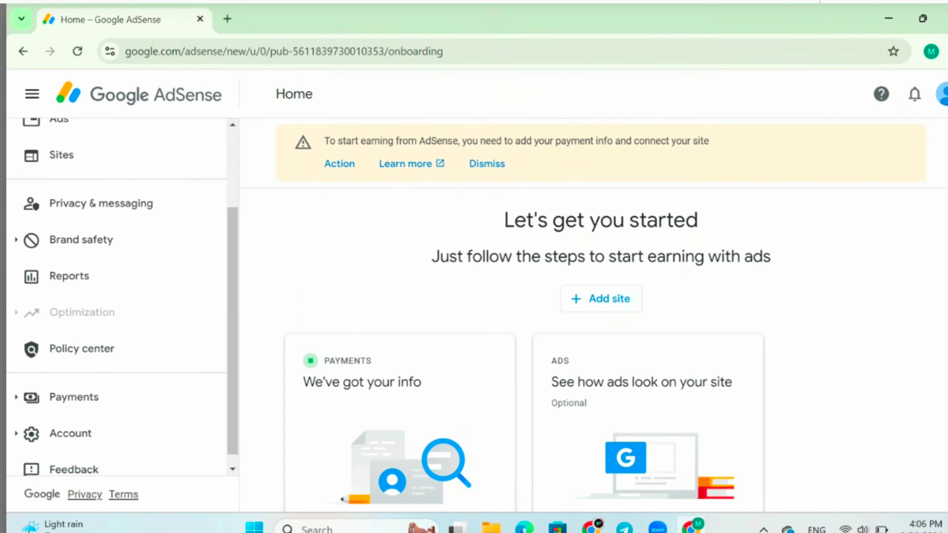
left_click(73, 385)
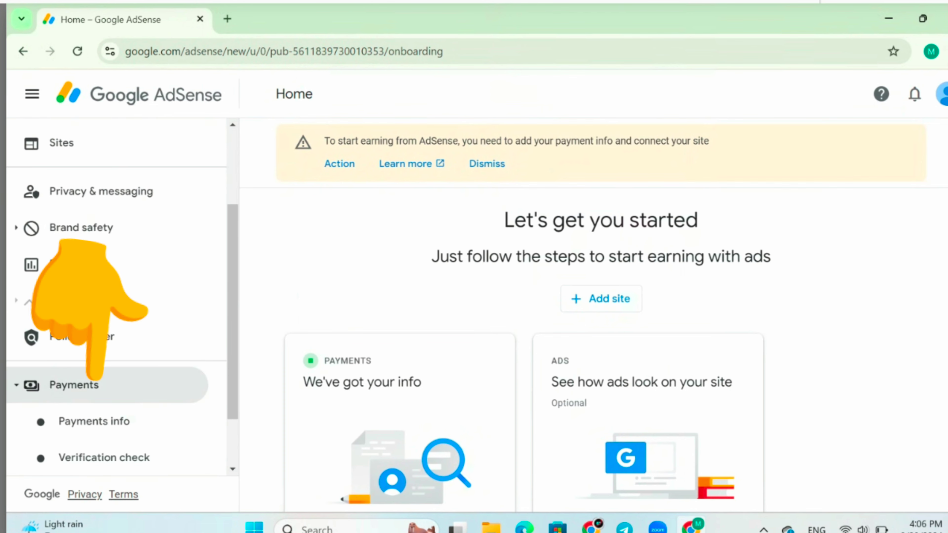
left_click(94, 421)
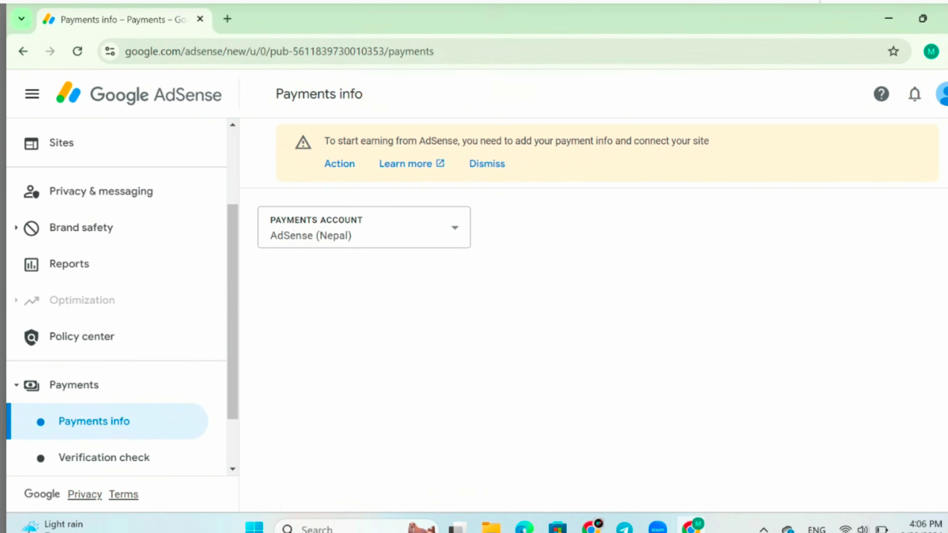
left_click(364, 227)
left_click(368, 350)
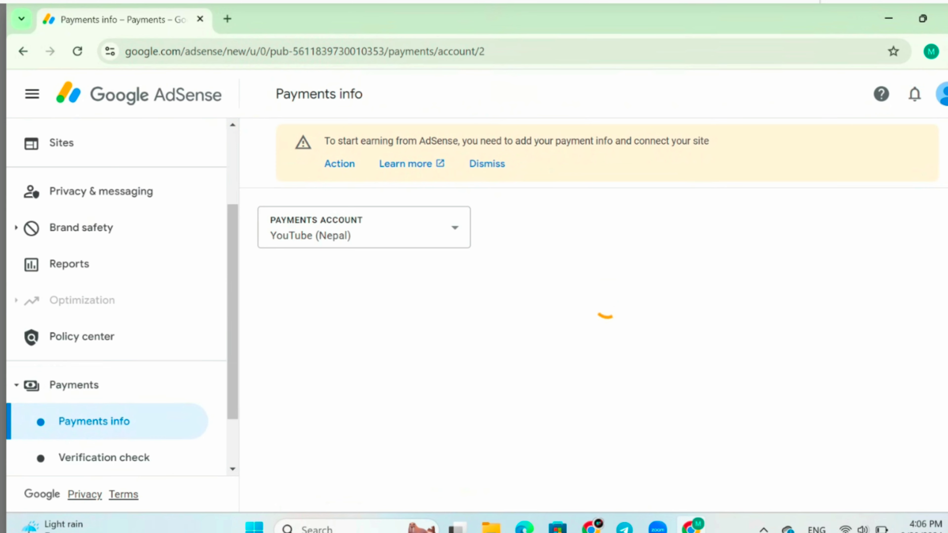
scroll(602, 317, "down", 5)
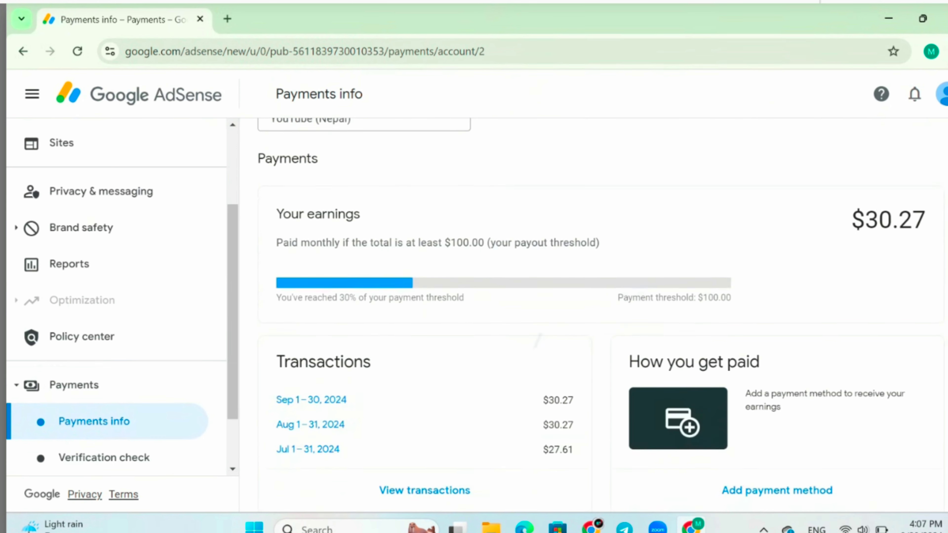
scroll(590, 315, "down", 2)
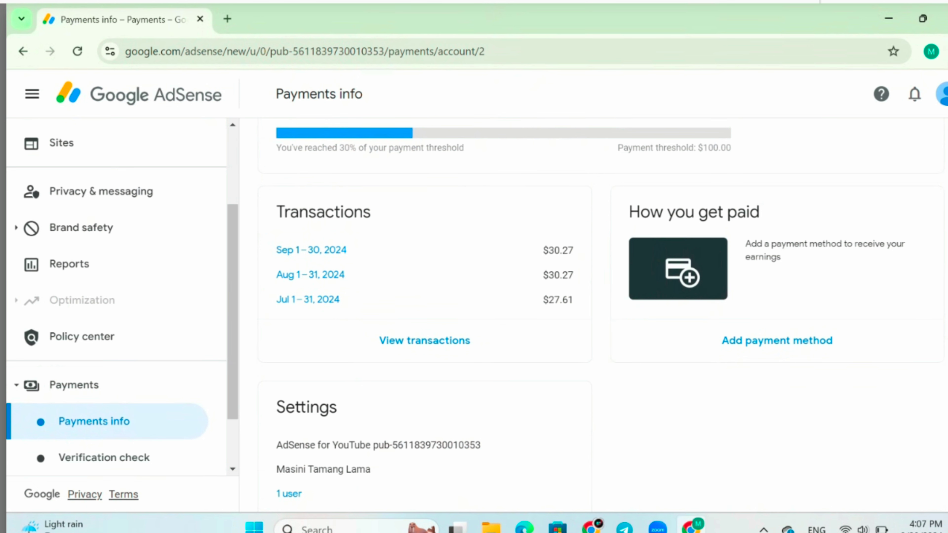
left_click(759, 341)
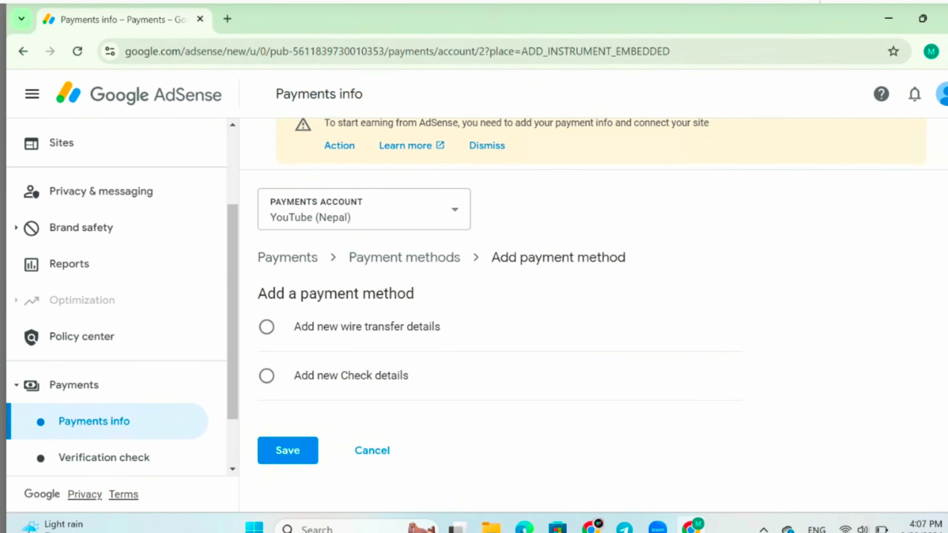
- Select wire transfer as the new payment method
left_click(266, 327)
scroll(485, 310, "down", 4)
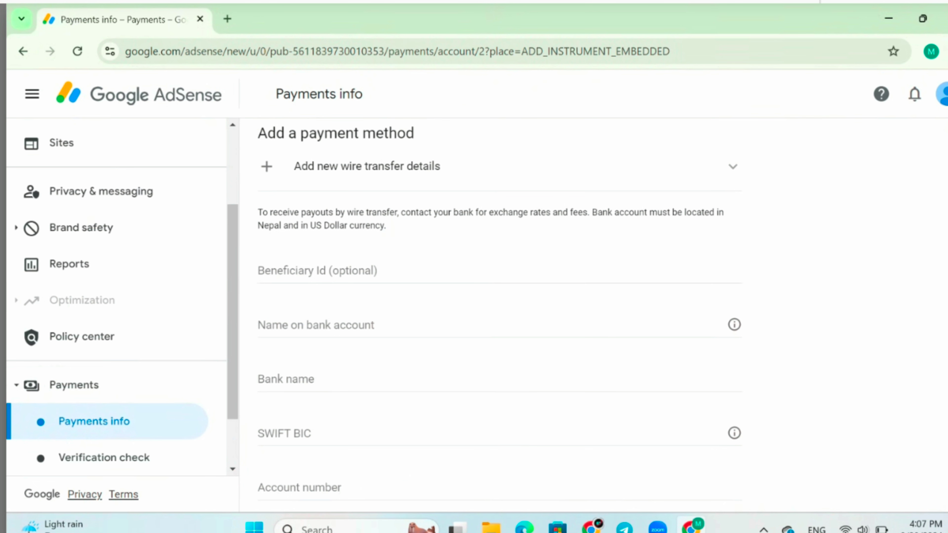
scroll(485, 310, "down", 2)
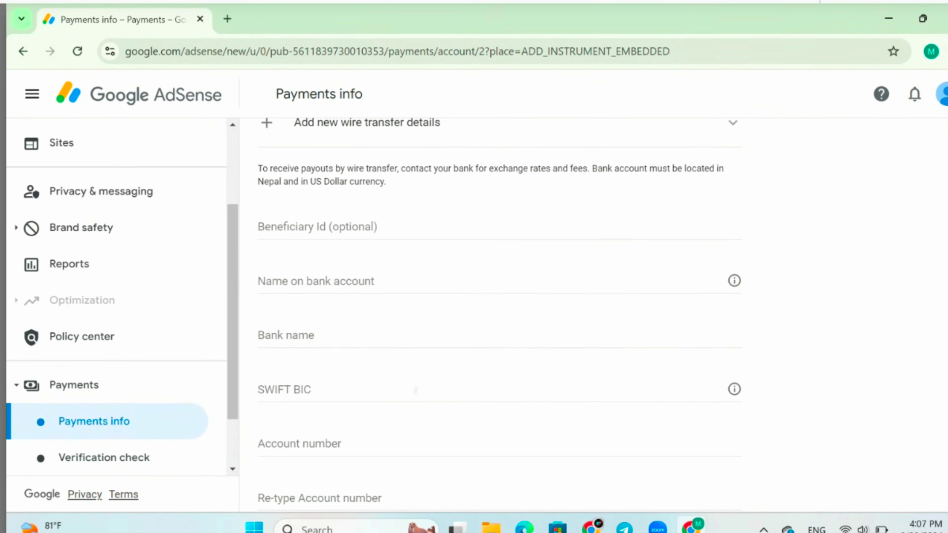
scroll(484, 310, "down", 2)
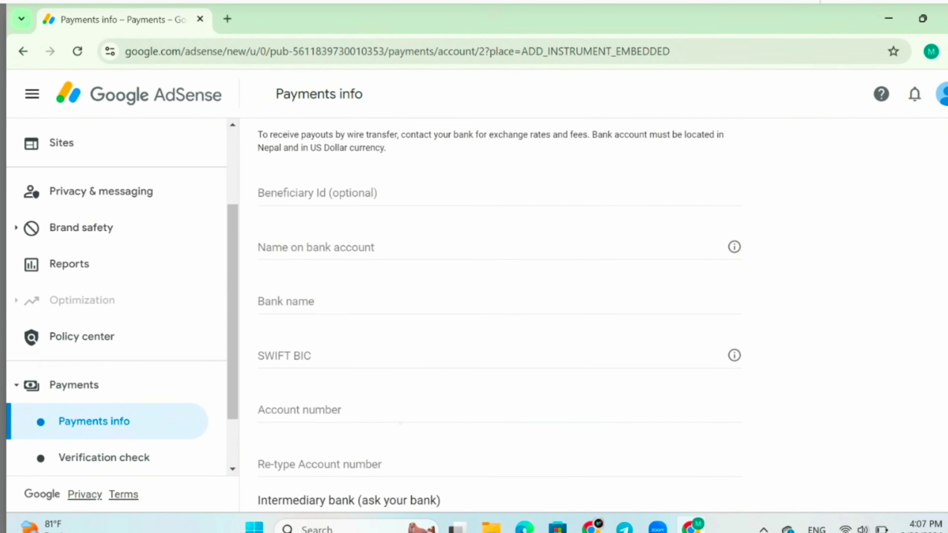
scroll(485, 310, "down", 1)
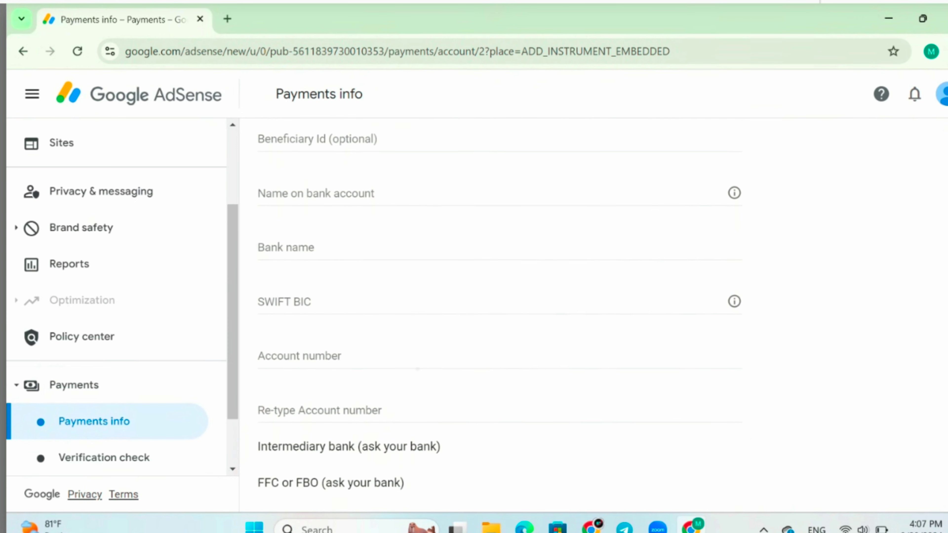
scroll(484, 309, "up", 1)
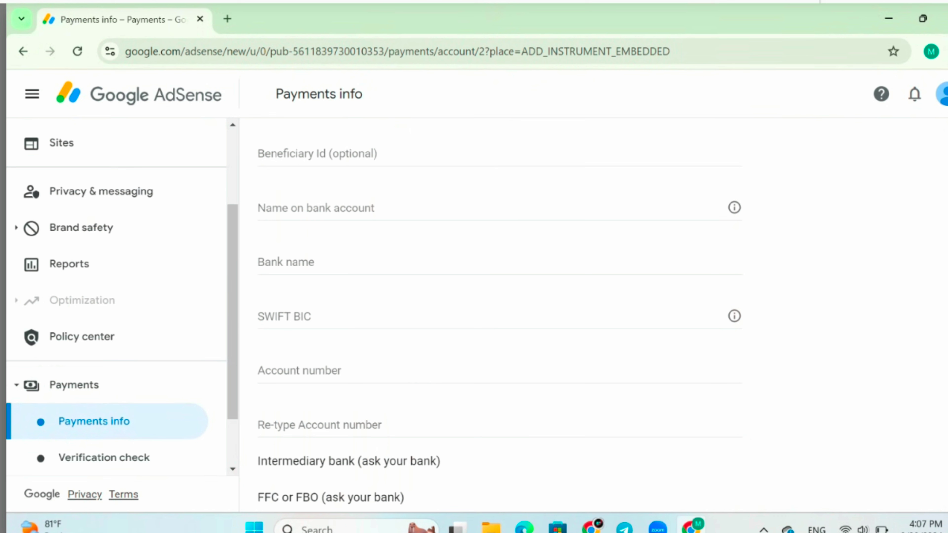
- Enter the bank-account holder's name and Nabil Bank Limited as the bank name
left_click(369, 211)
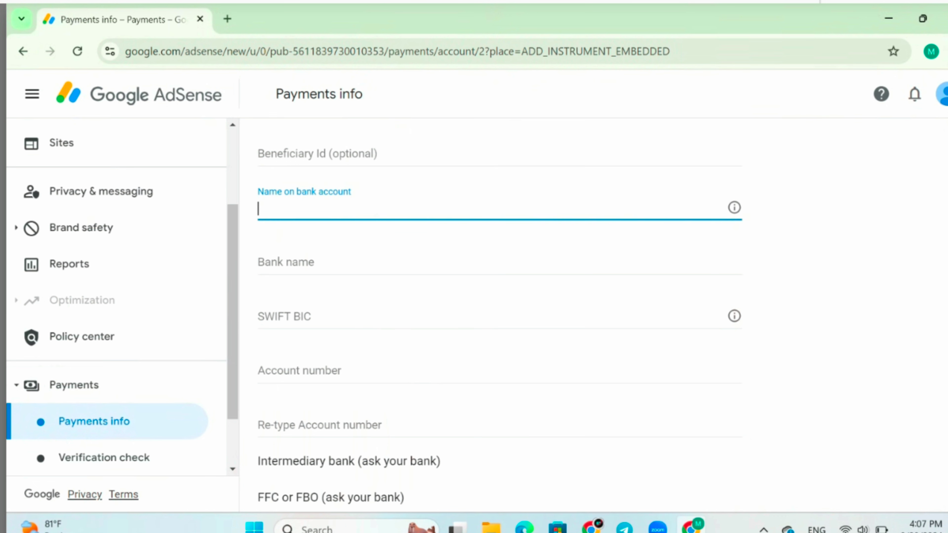
type("Nabil Bank Limited")
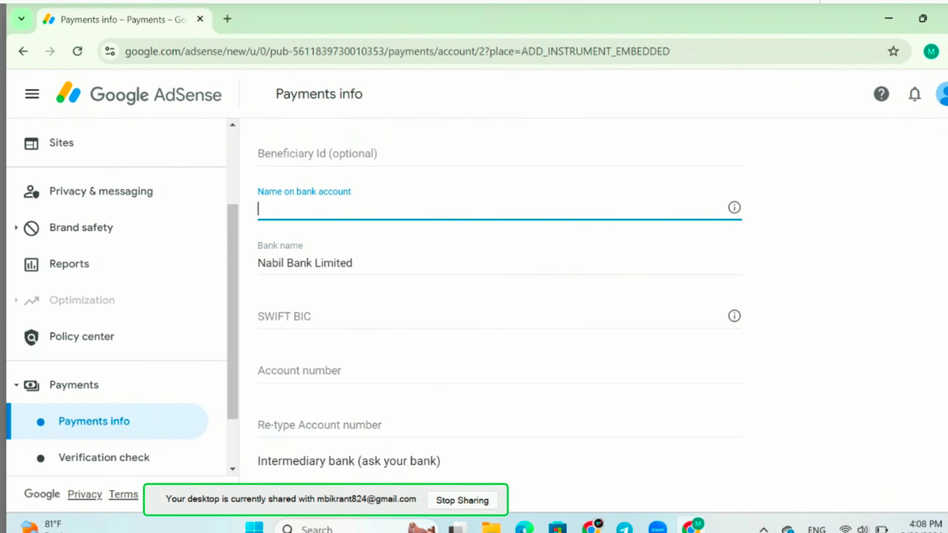
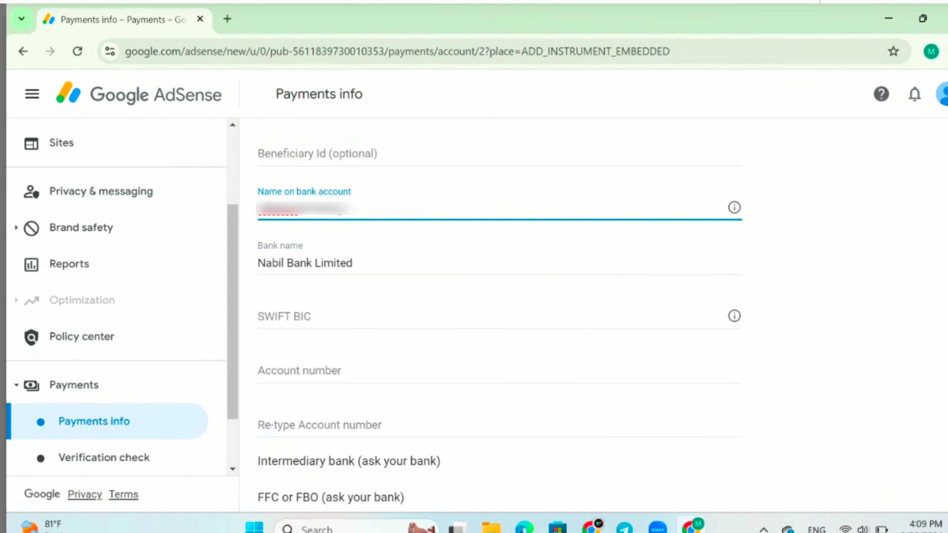
left_click(485, 318)
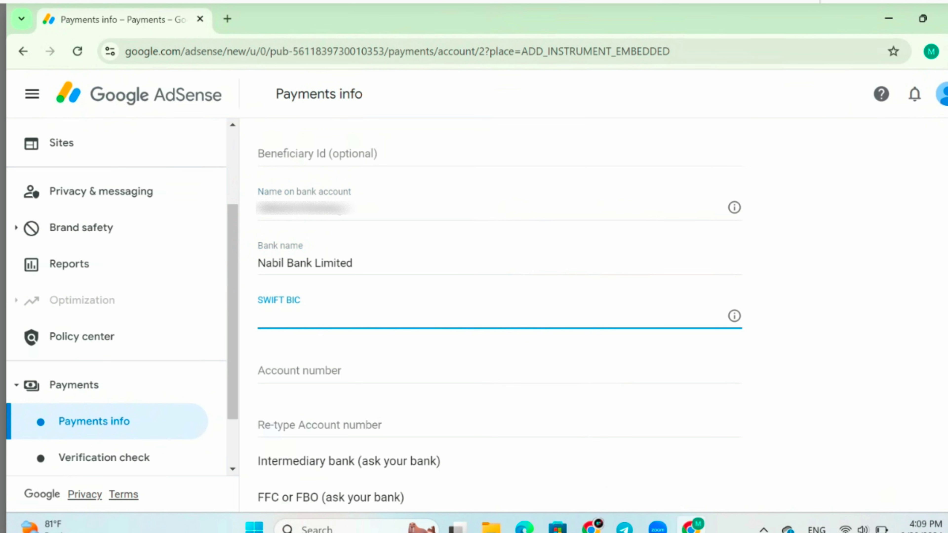
- Search Google for 'swift code of nabil bank' and copy the code NARBNPKA
left_click(228, 19)
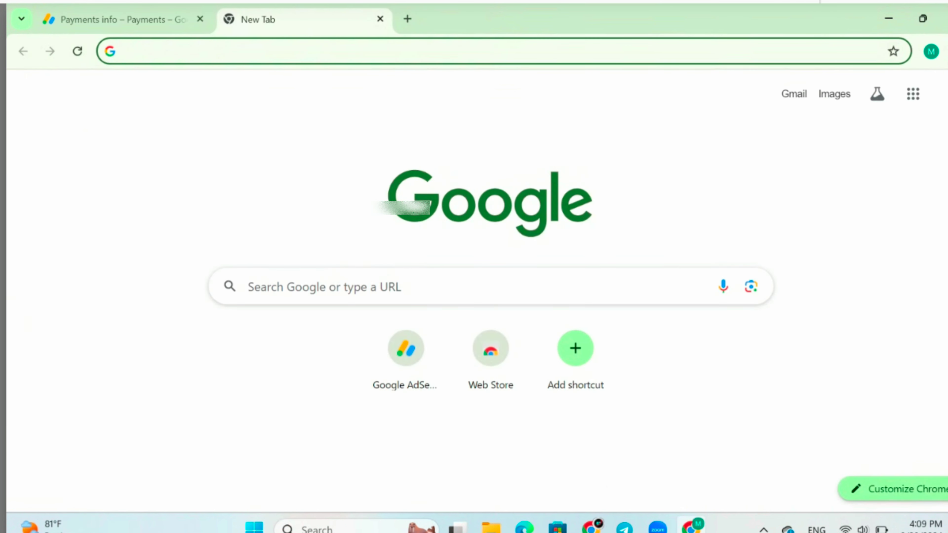
type("swift")
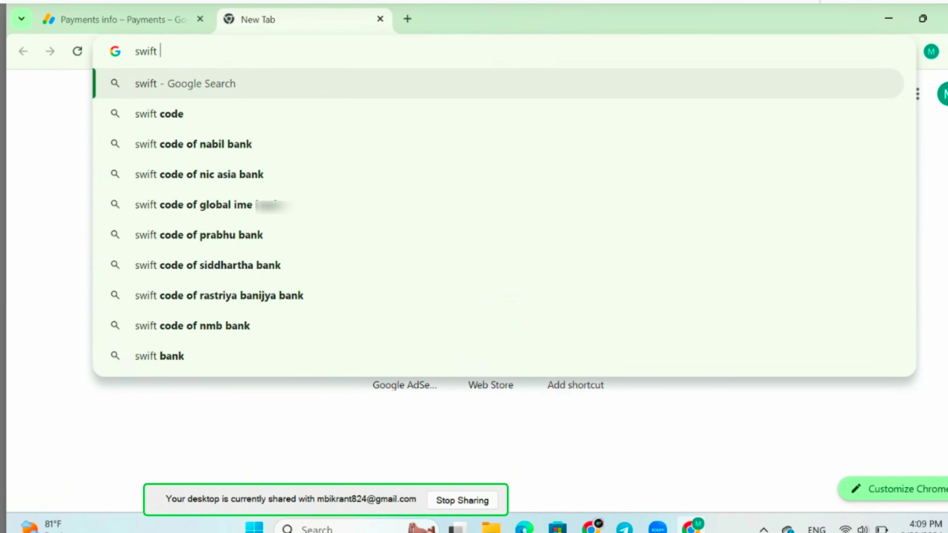
left_click(193, 143)
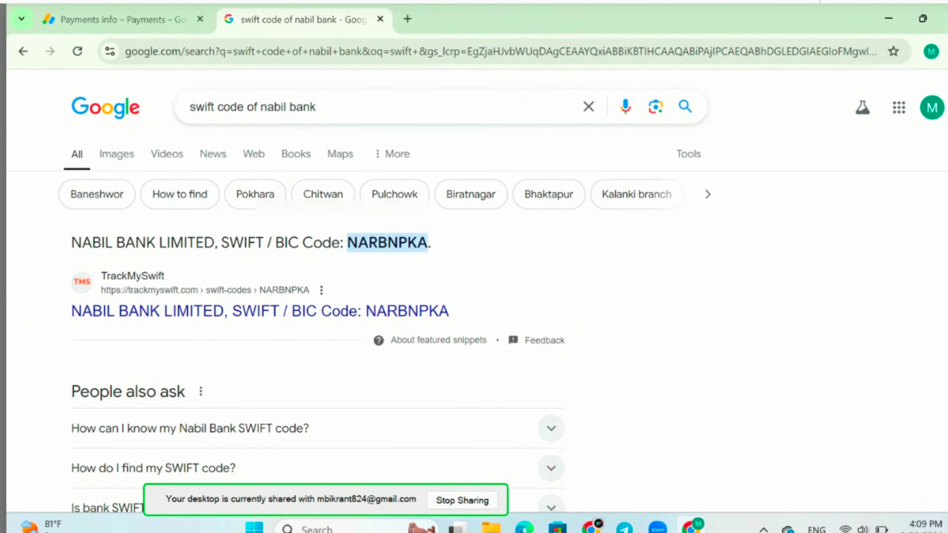
left_click_drag(428, 242, 347, 243)
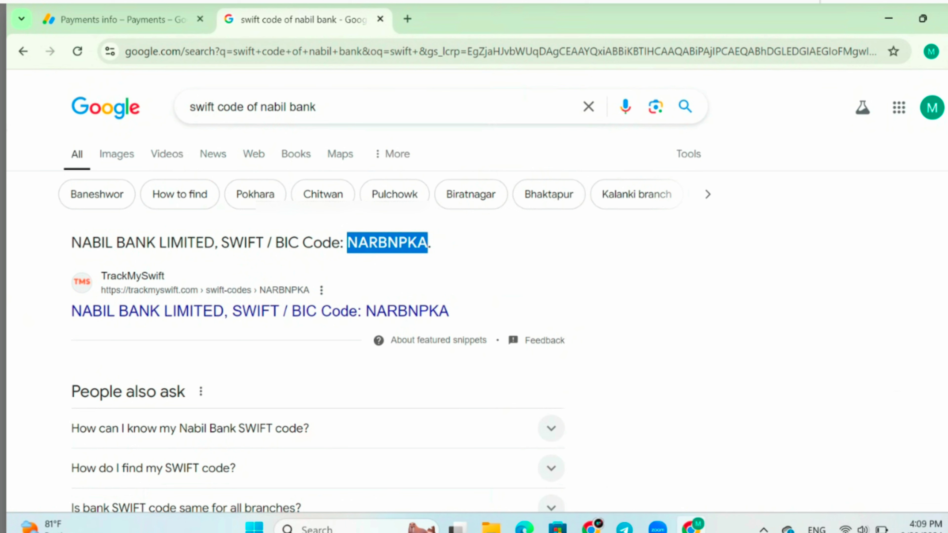
left_click_drag(452, 311, 365, 311)
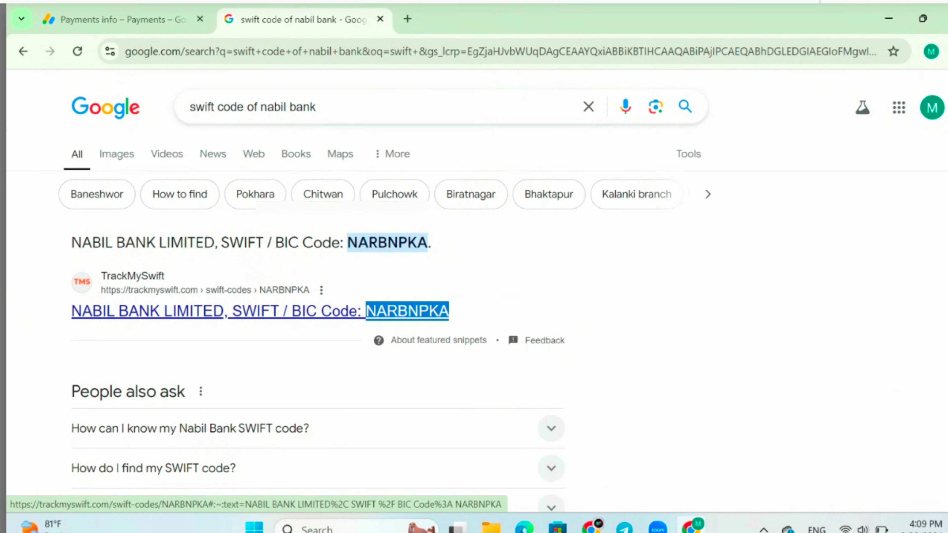
right_click(416, 311)
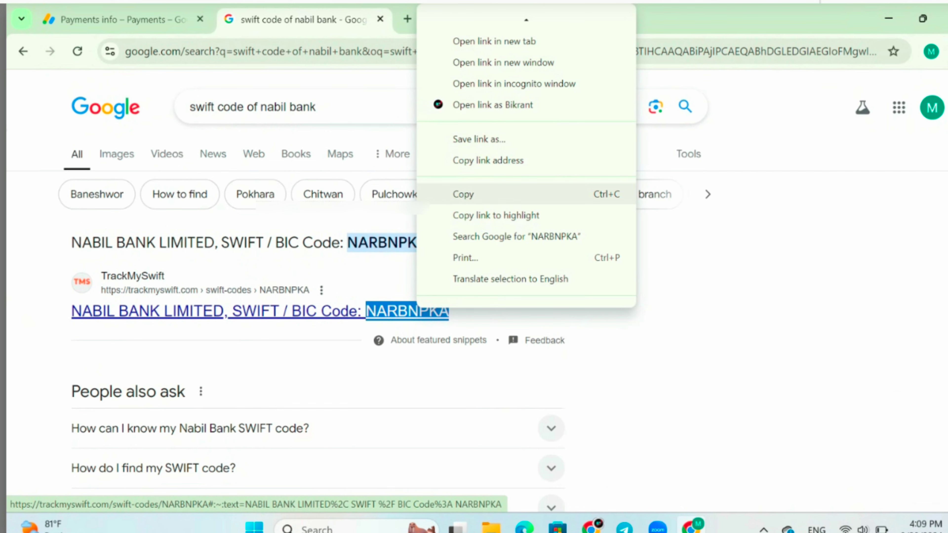
left_click(463, 194)
- Paste NARBNPKA into the SWIFT BIC field of the AdSense form
left_click(123, 19)
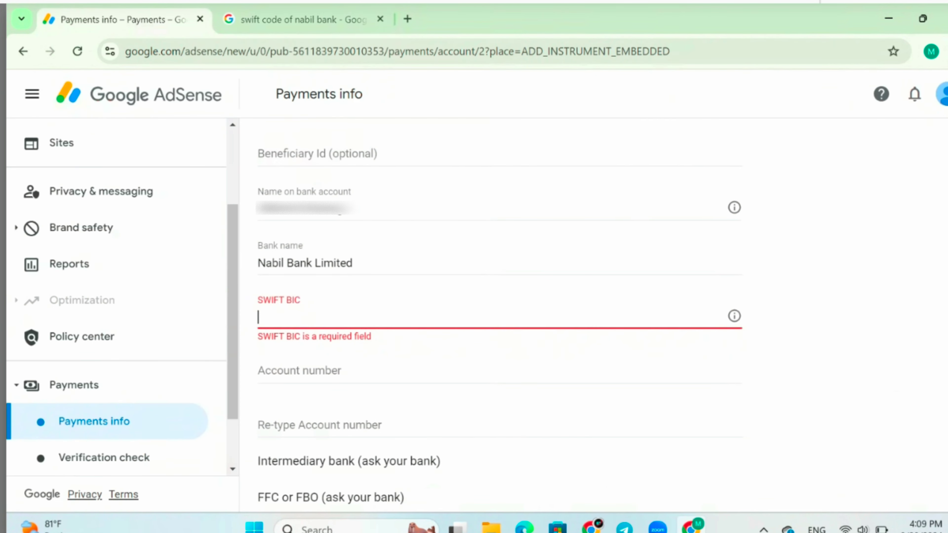
right_click(300, 317)
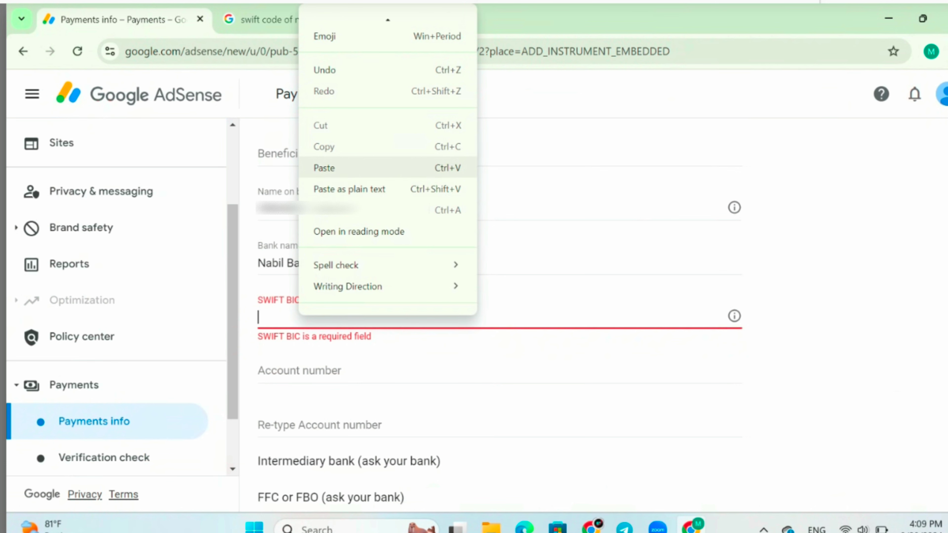
left_click(336, 167)
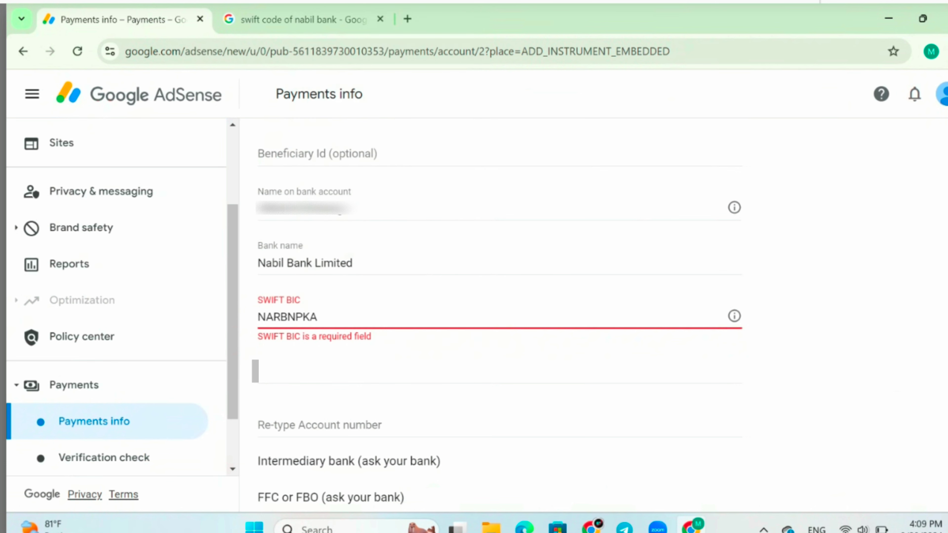
- Enter the bank account number in both account number fields
left_click(255, 371)
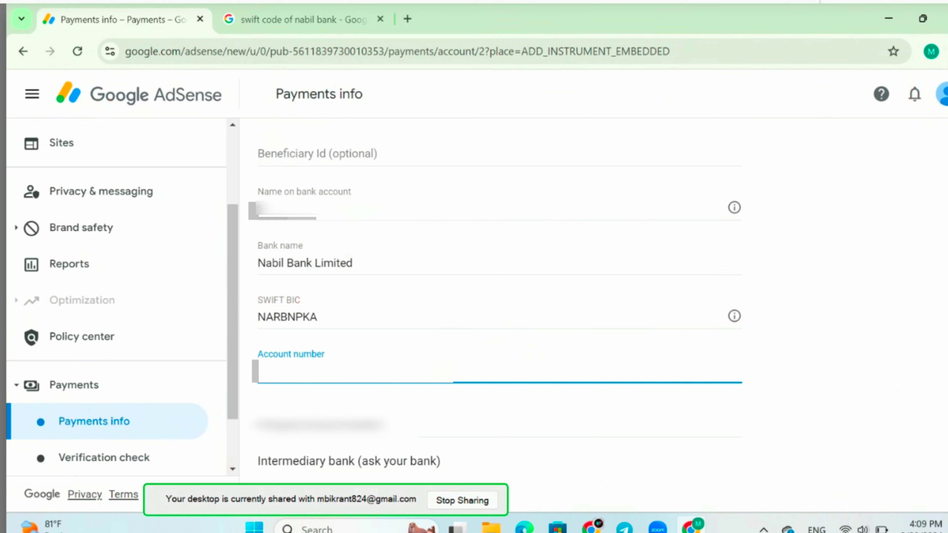
key("Tab")
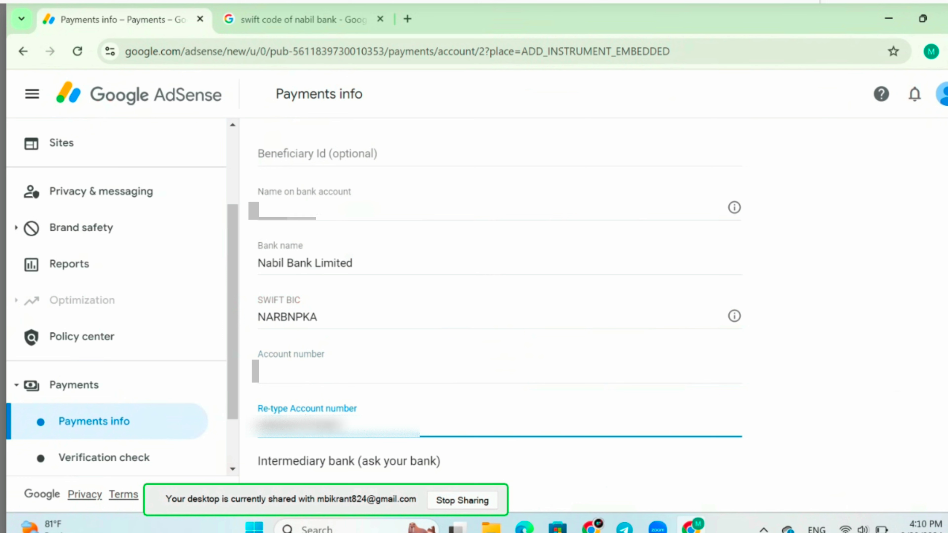
type("00")
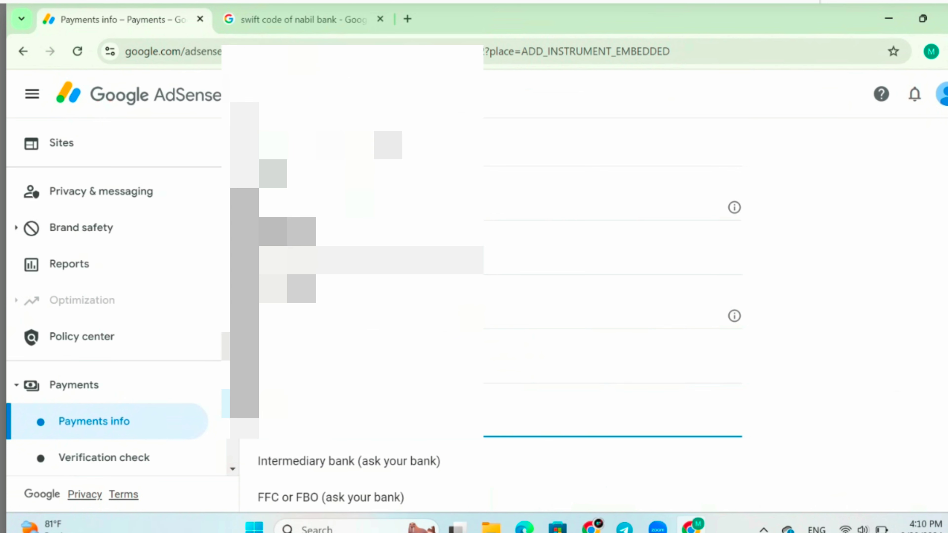
- Scroll down the wire transfer form to the primary-method option and Save button
scroll(500, 317, "down", 5)
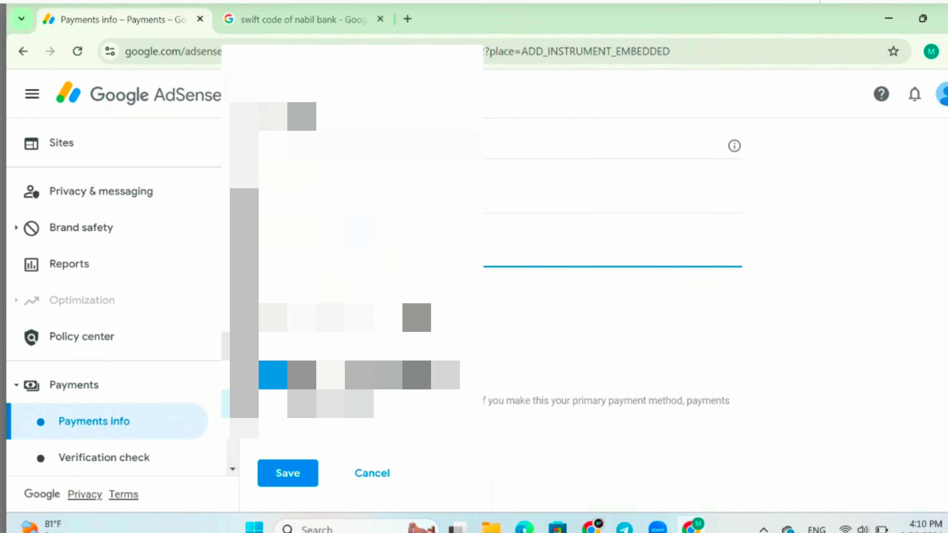
scroll(500, 317, "down", 1)
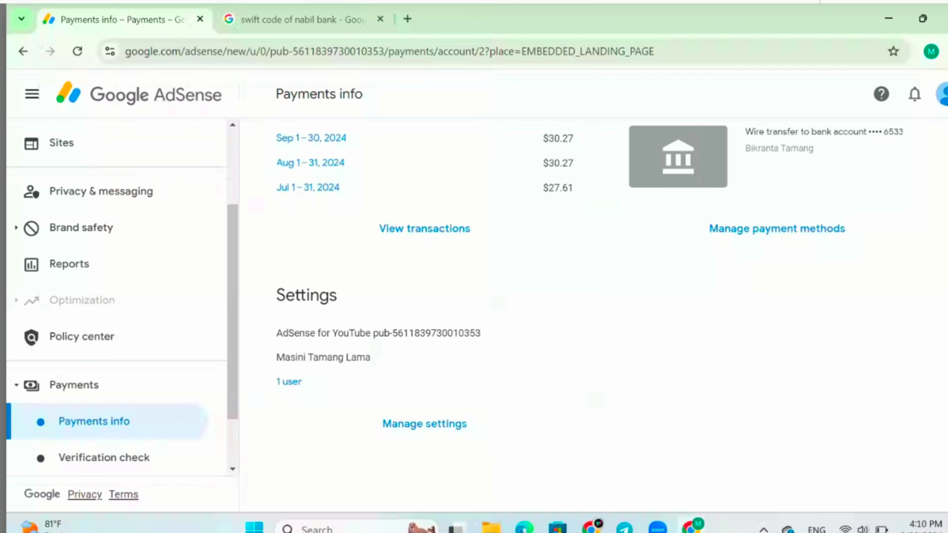
- Dismiss the yellow payment setup warning banner
scroll(120, 299, "up", 3)
scroll(597, 283, "up", 6)
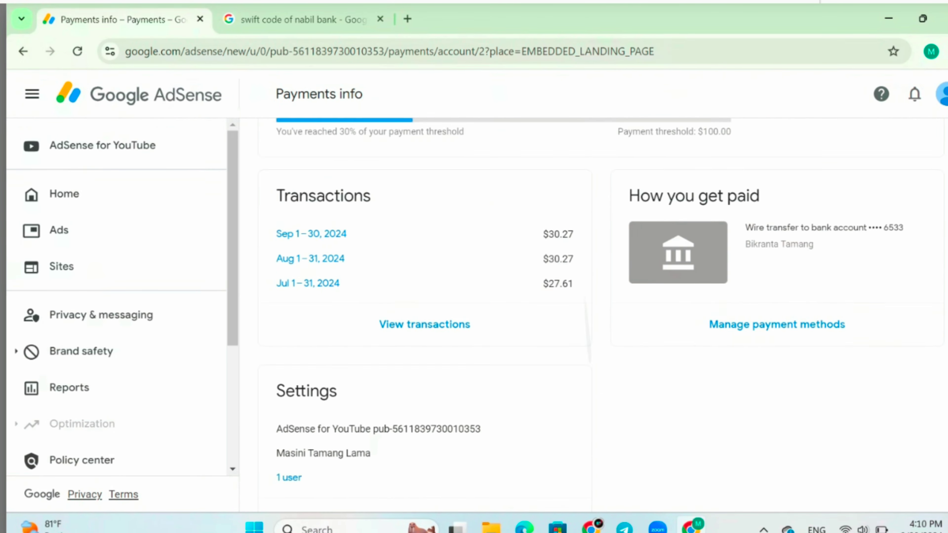
scroll(596, 284, "up", 4)
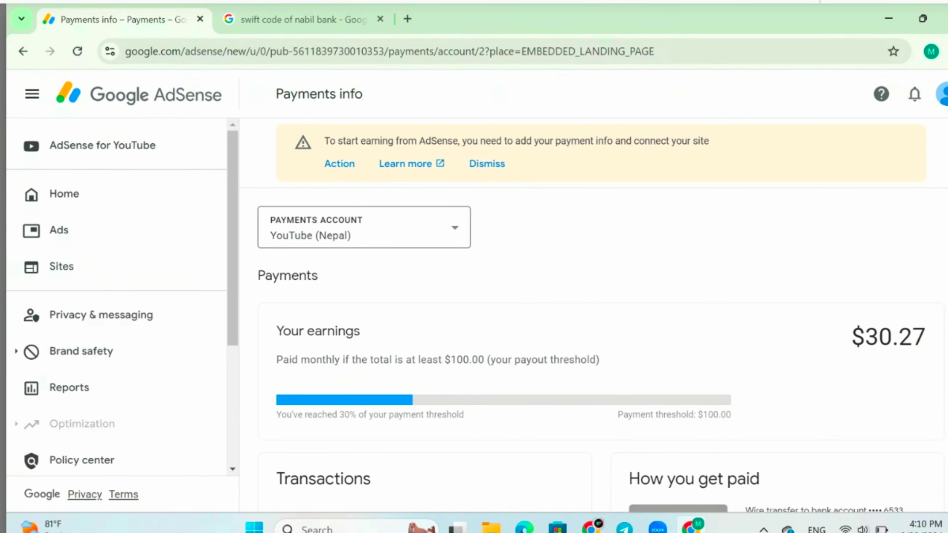
left_click(486, 164)
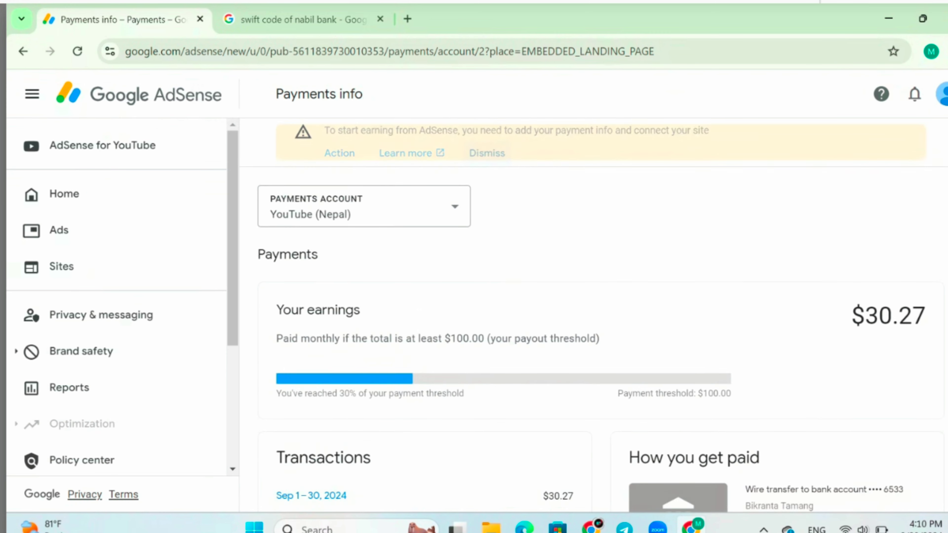
- Open Manage payment methods to see the wire transfer account marked Primary
scroll(596, 310, "down", 6)
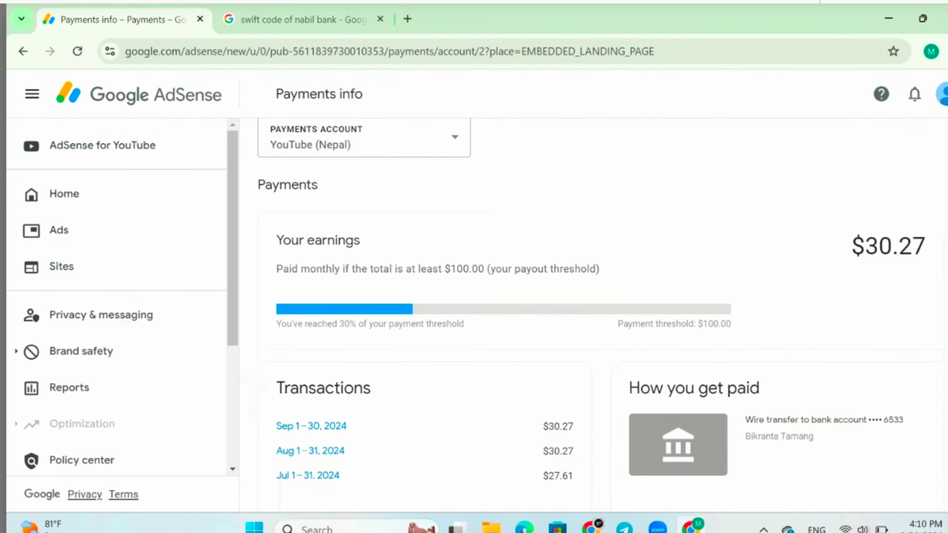
scroll(547, 287, "down", 1)
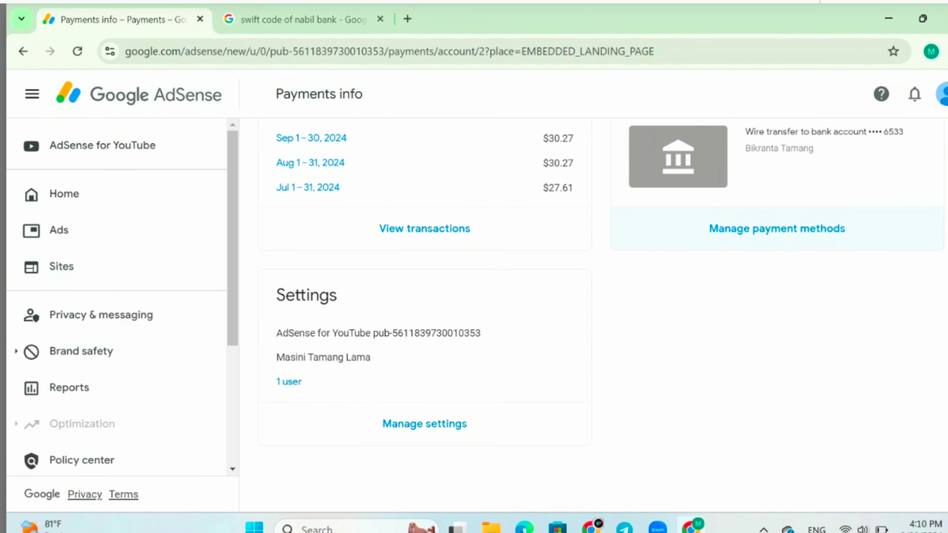
left_click(776, 229)
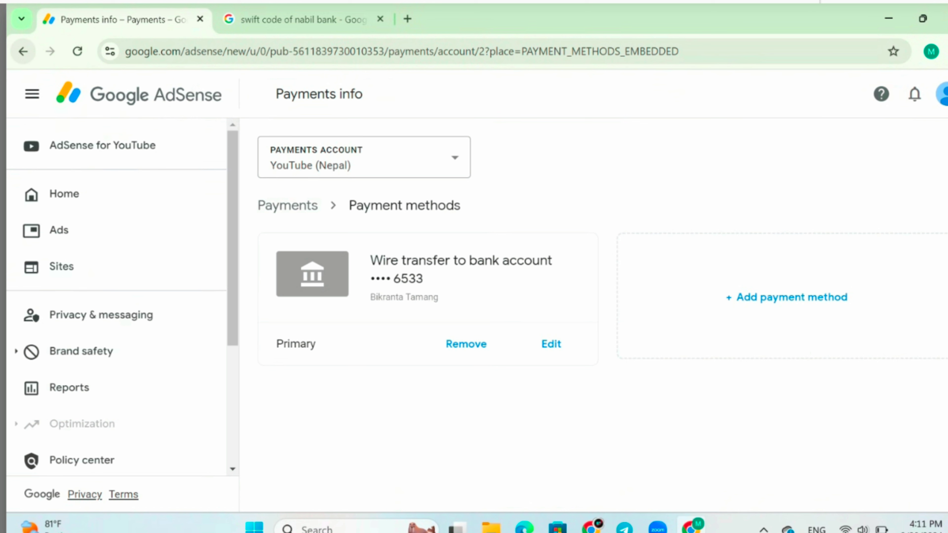
- Go back to the Payments overview, then return to the AdSense Home page
left_click(23, 51)
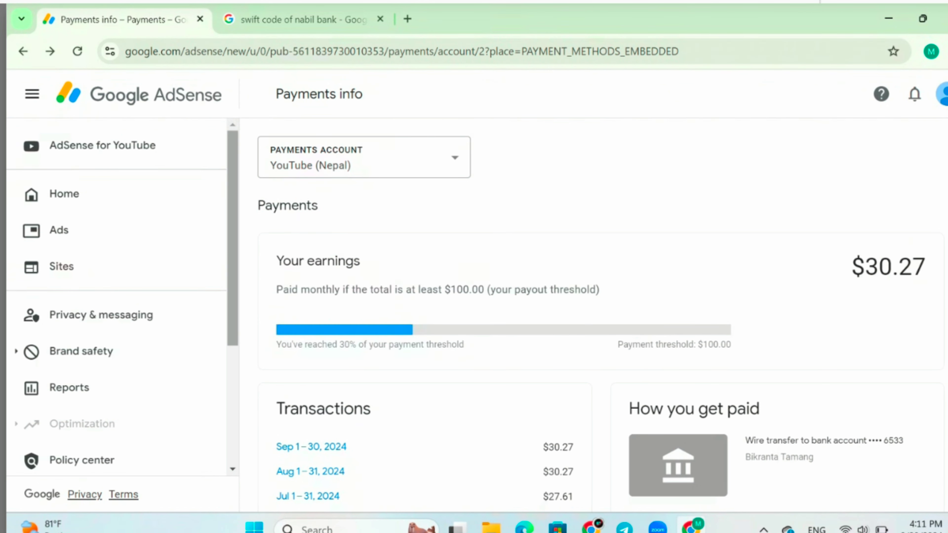
left_click(64, 194)
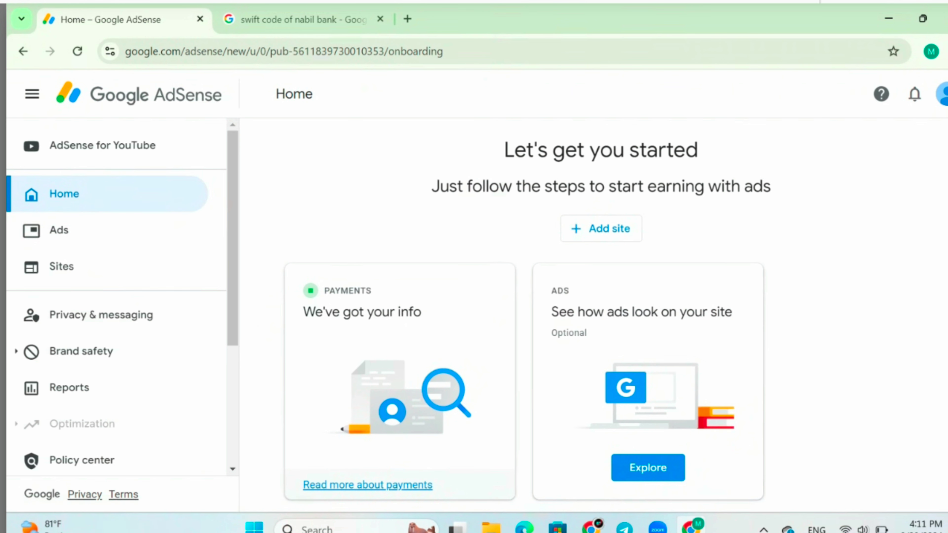
- Expand the Account section in the left sidebar to reveal Settings
scroll(120, 295, "down", 1)
scroll(119, 295, "down", 5)
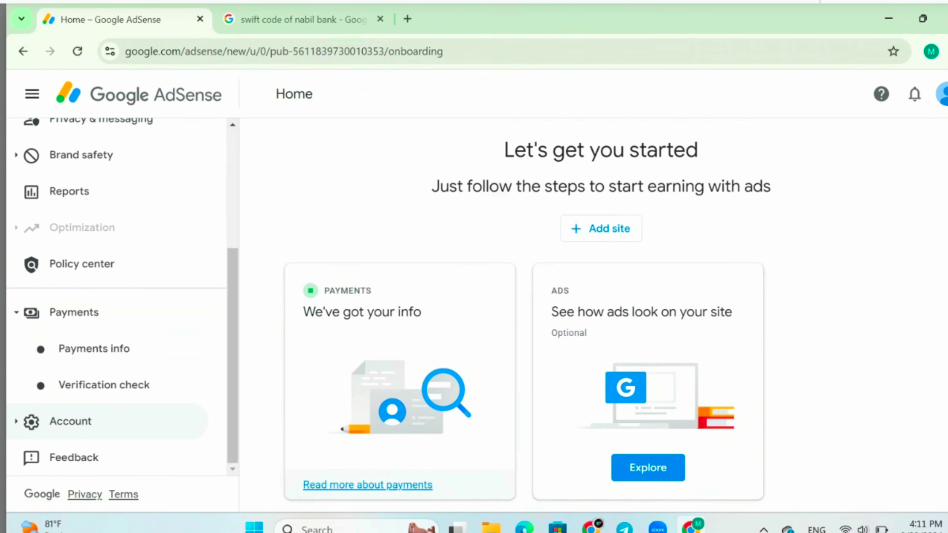
left_click(70, 420)
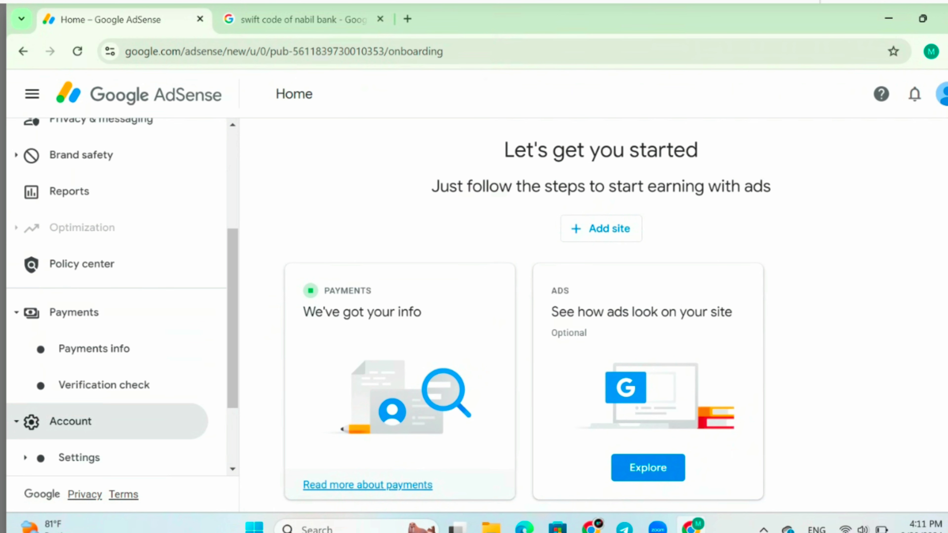